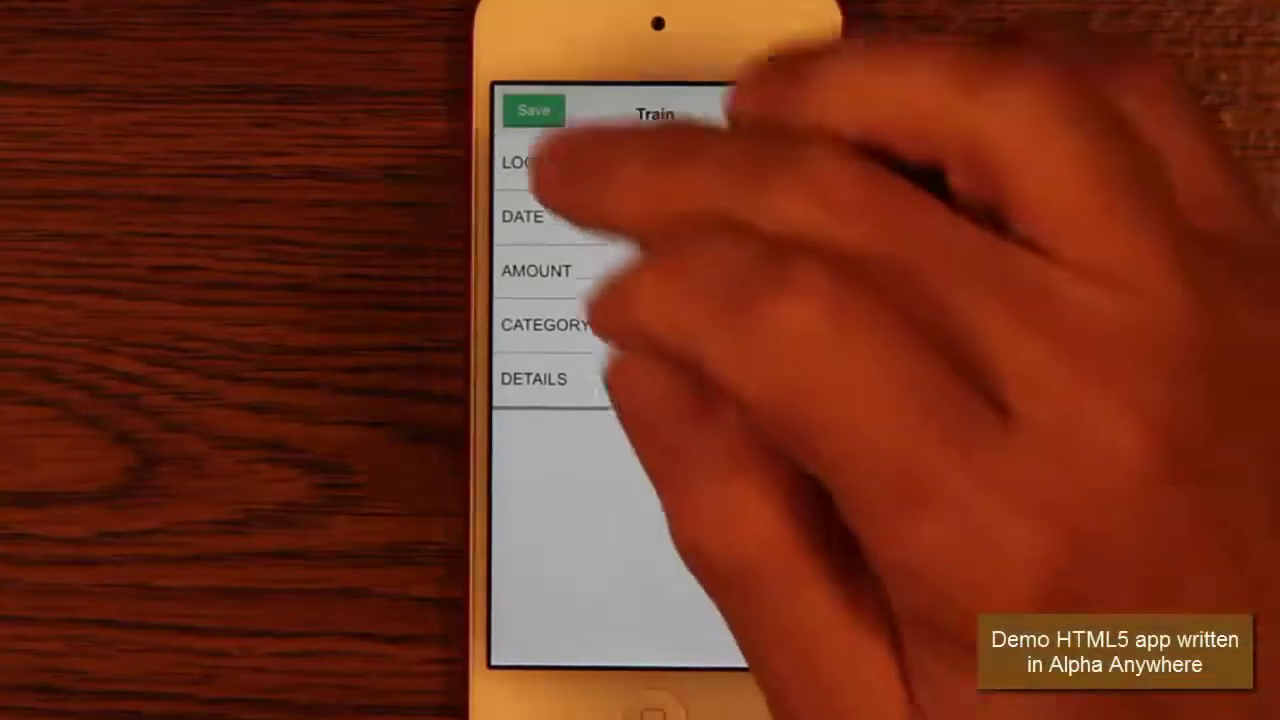
Save the current expense, return to the logs, and reopen the NYC Trip's Train expense.
click(533, 111)
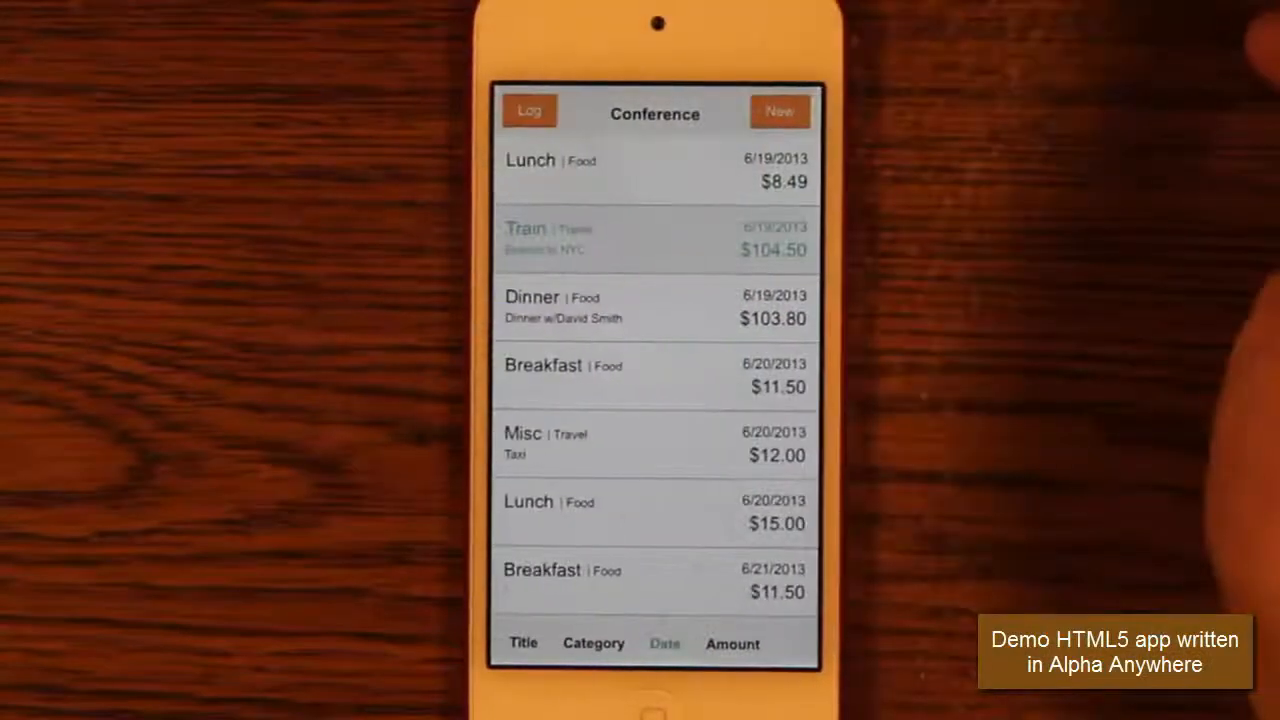
click(529, 111)
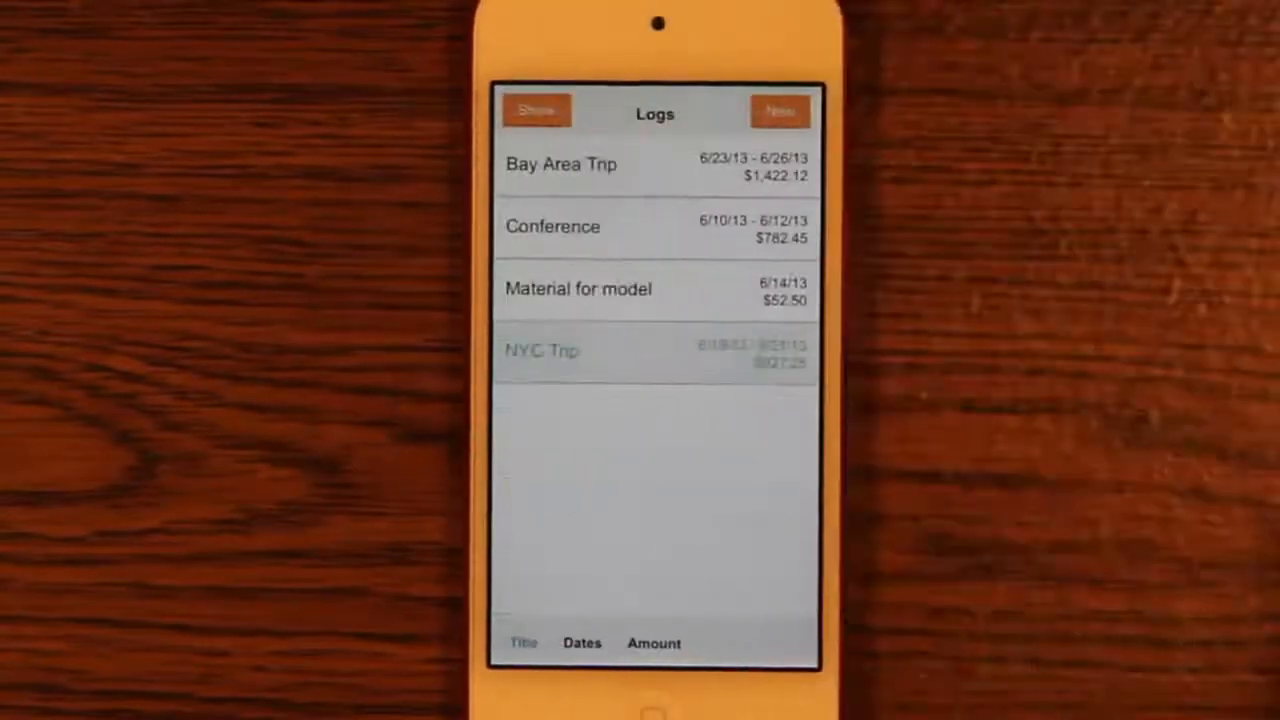
click(700, 352)
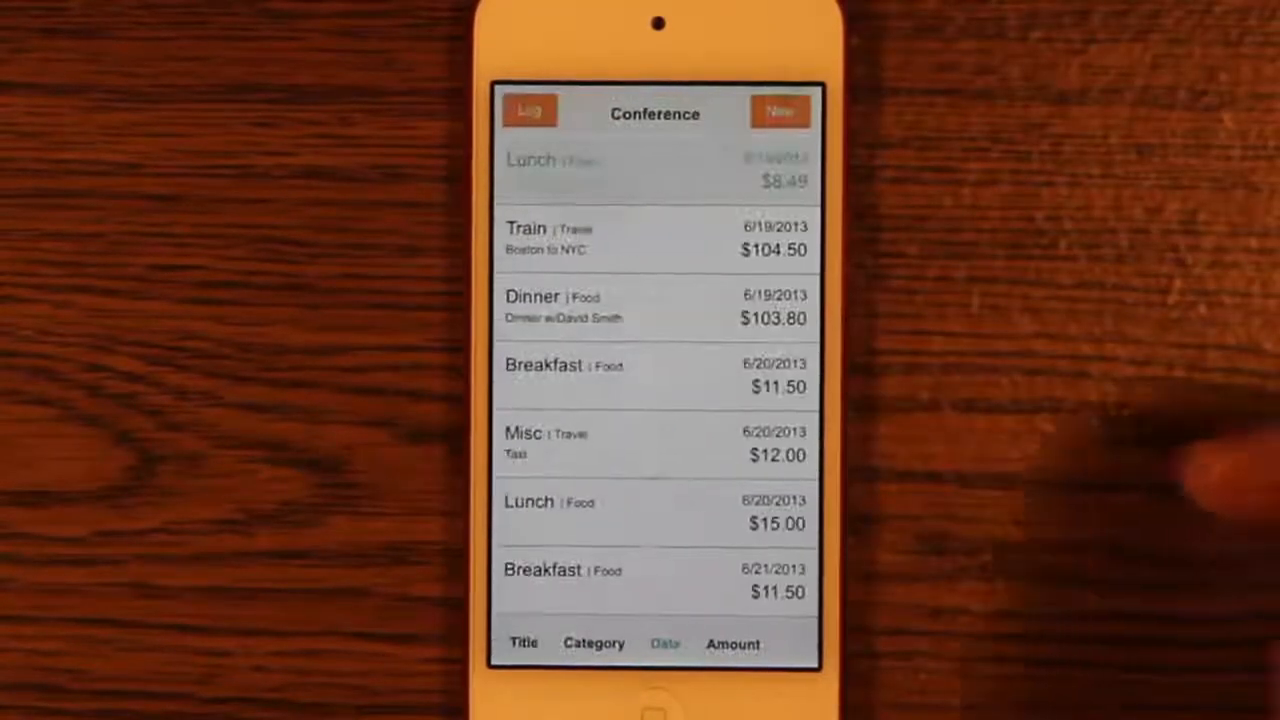
click(660, 240)
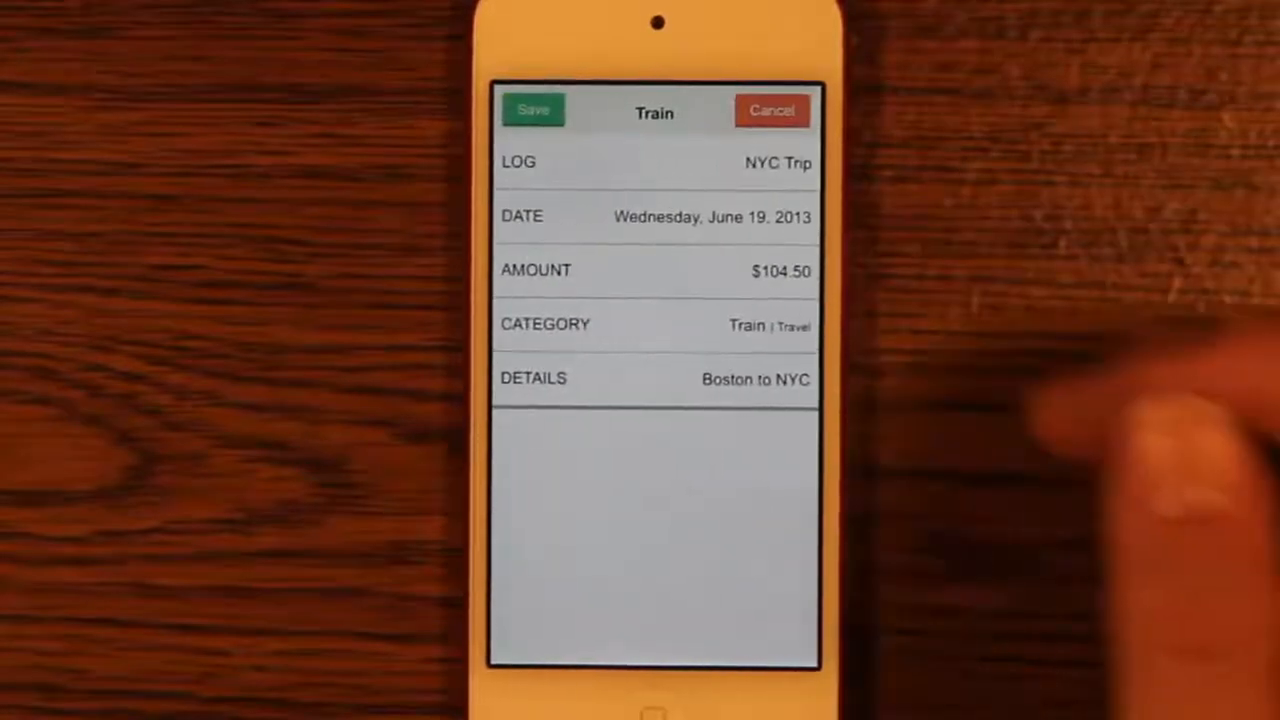
Move the Train expense's date to Saturday 22 and confirm, then bring up its amount keypad.
click(700, 216)
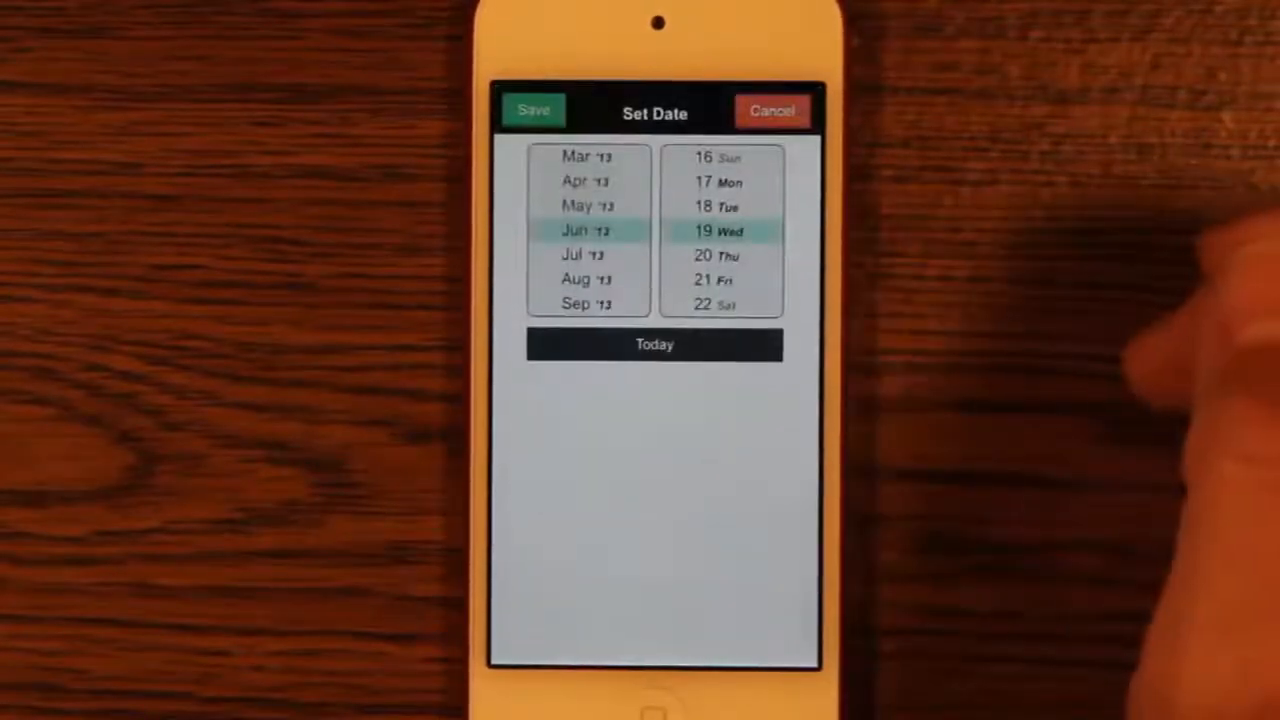
drag(729, 257, 729, 185)
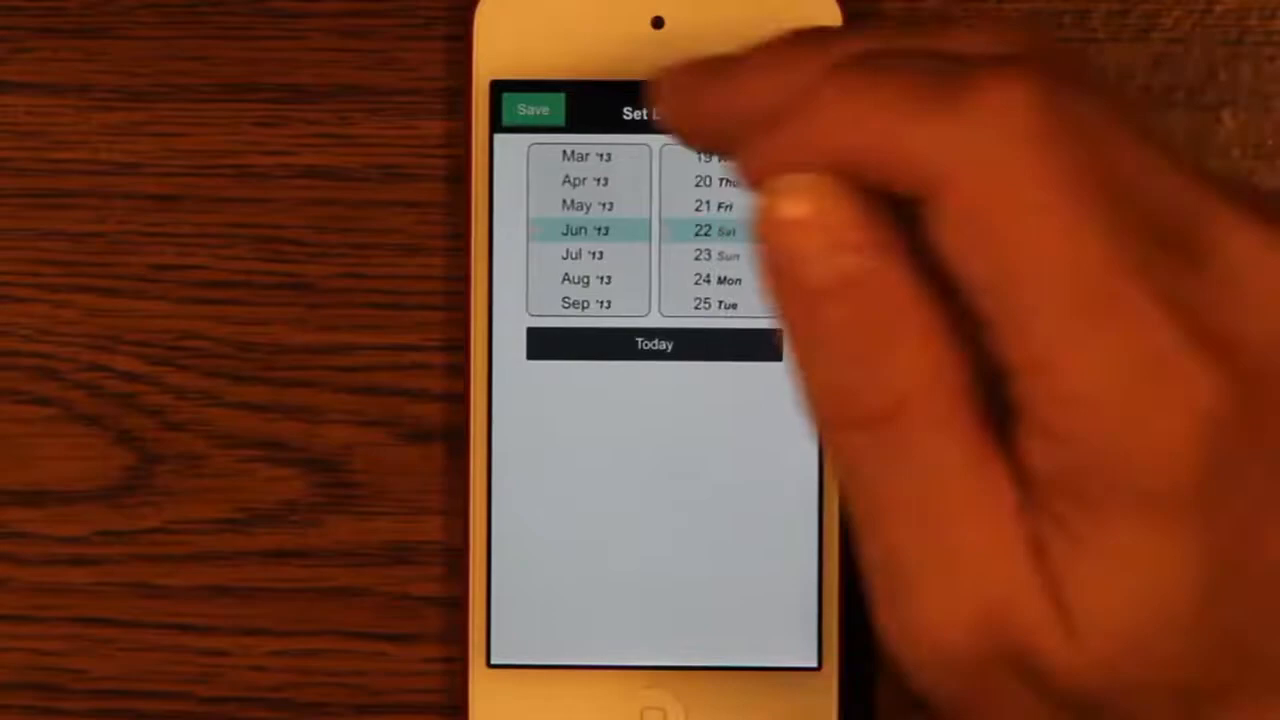
click(533, 110)
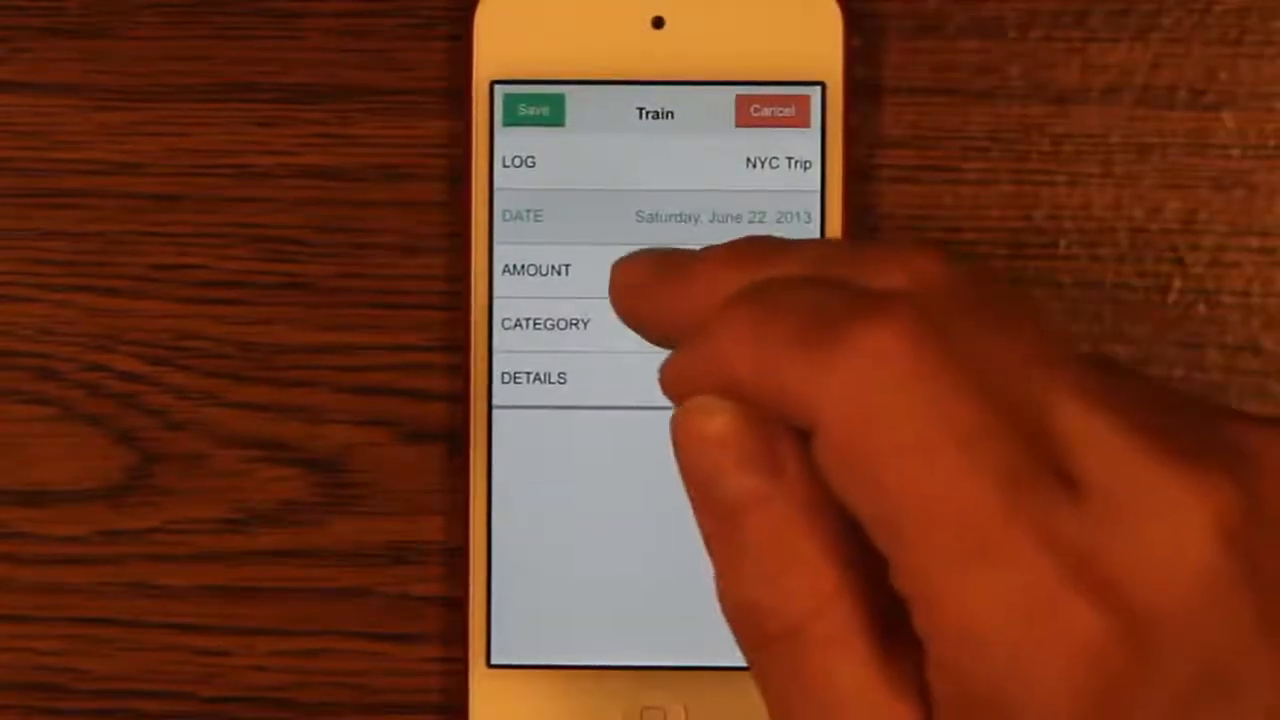
click(640, 272)
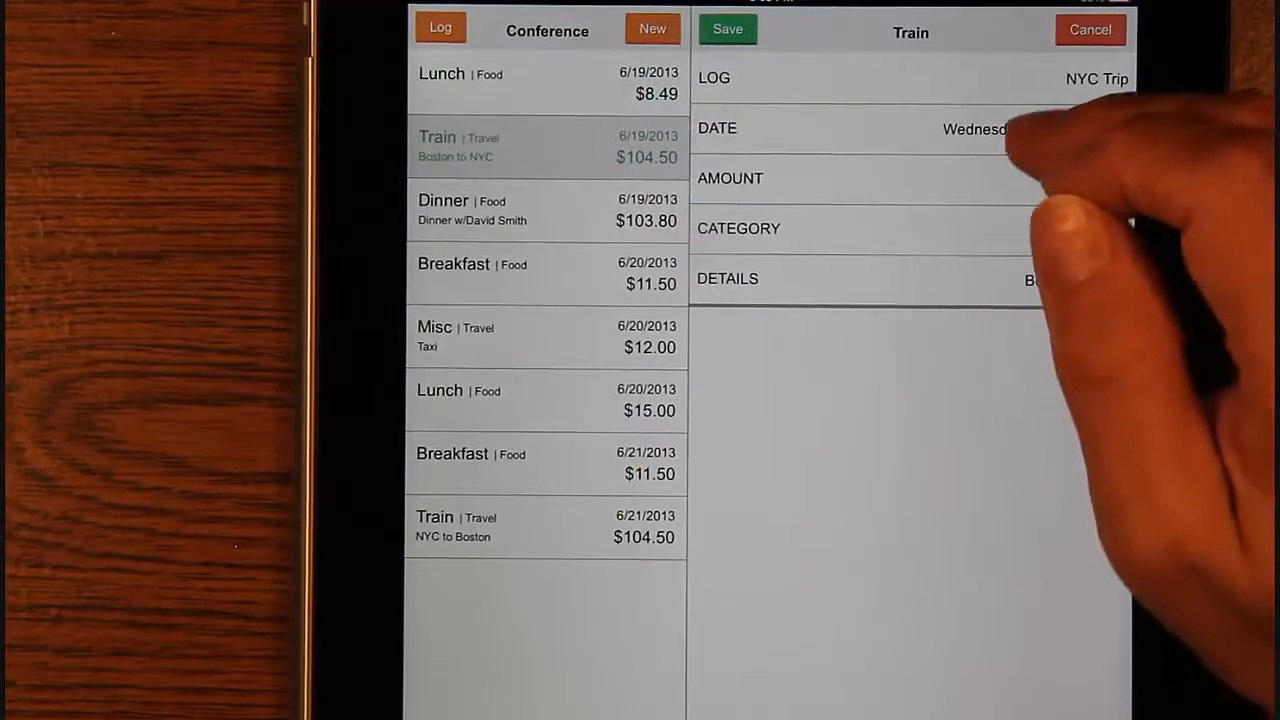
On the tablet, view the Train expense's date picker and then its amount keypad beside the list.
click(1010, 130)
click(1000, 180)
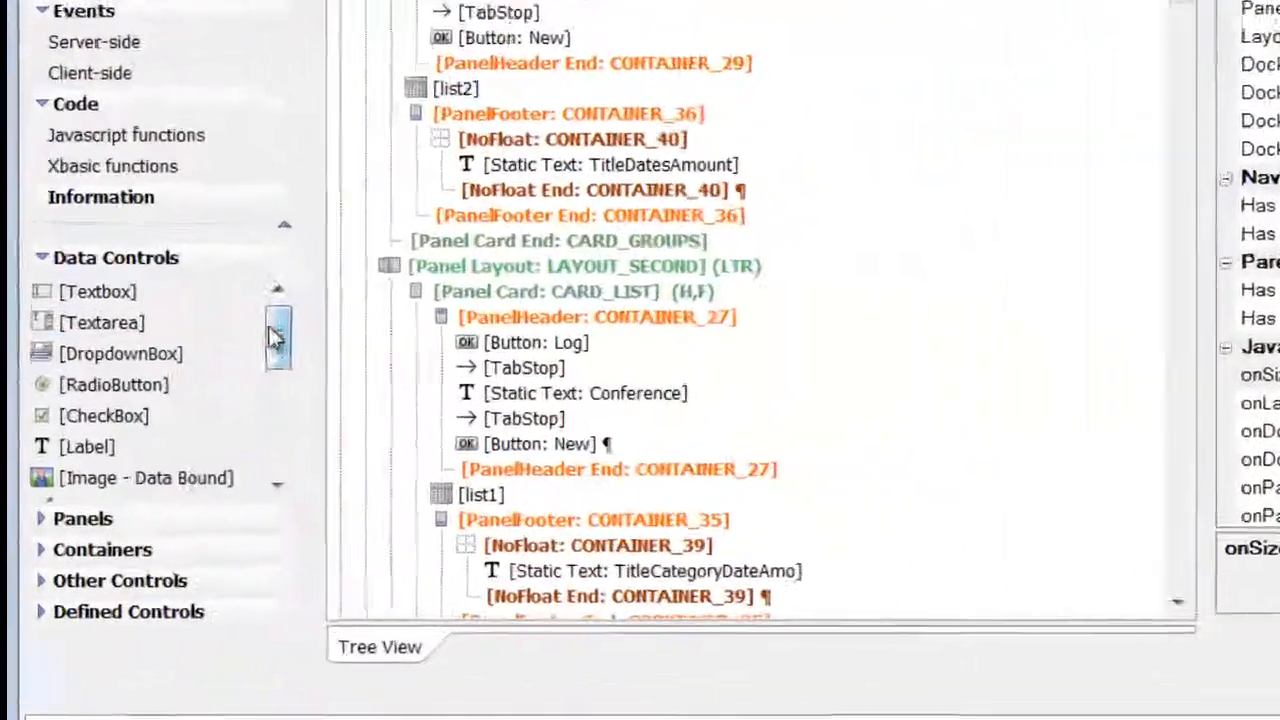
Browse the Data Controls, Other Controls, Containers and Panels categories in the toolbox.
drag(201, 422, 206, 495)
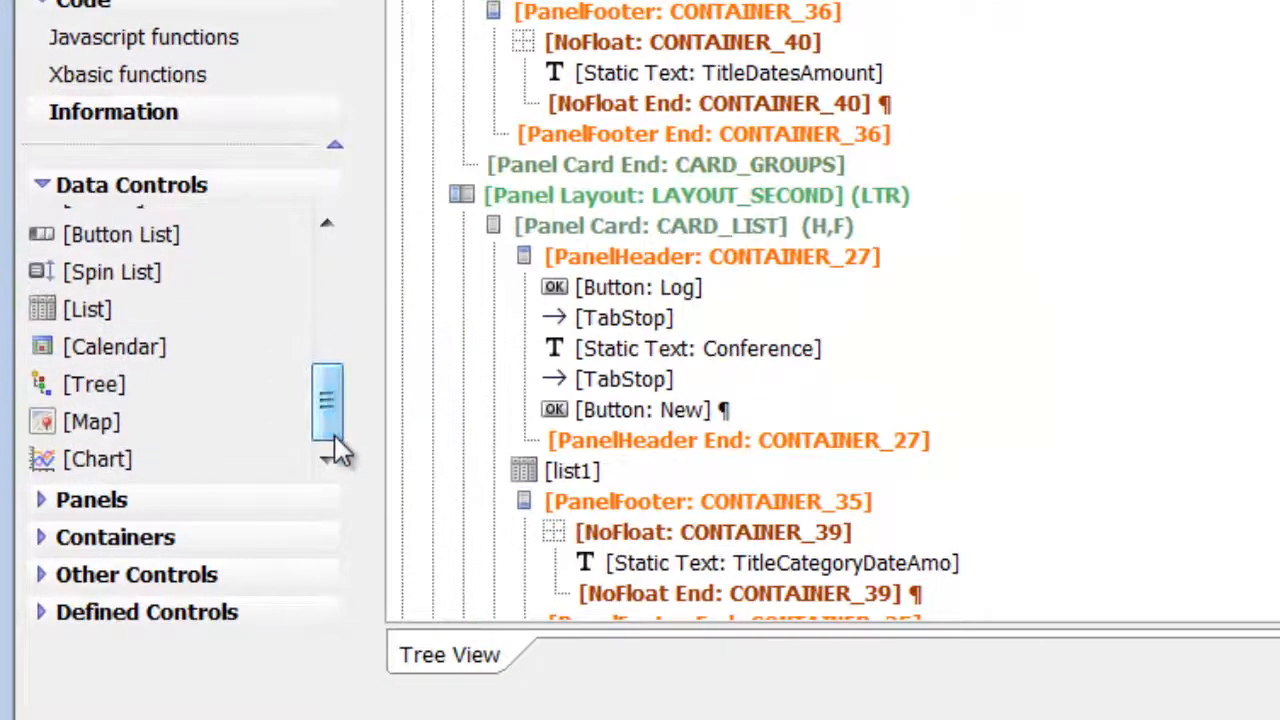
click(200, 574)
scroll(334, 491, down, 2)
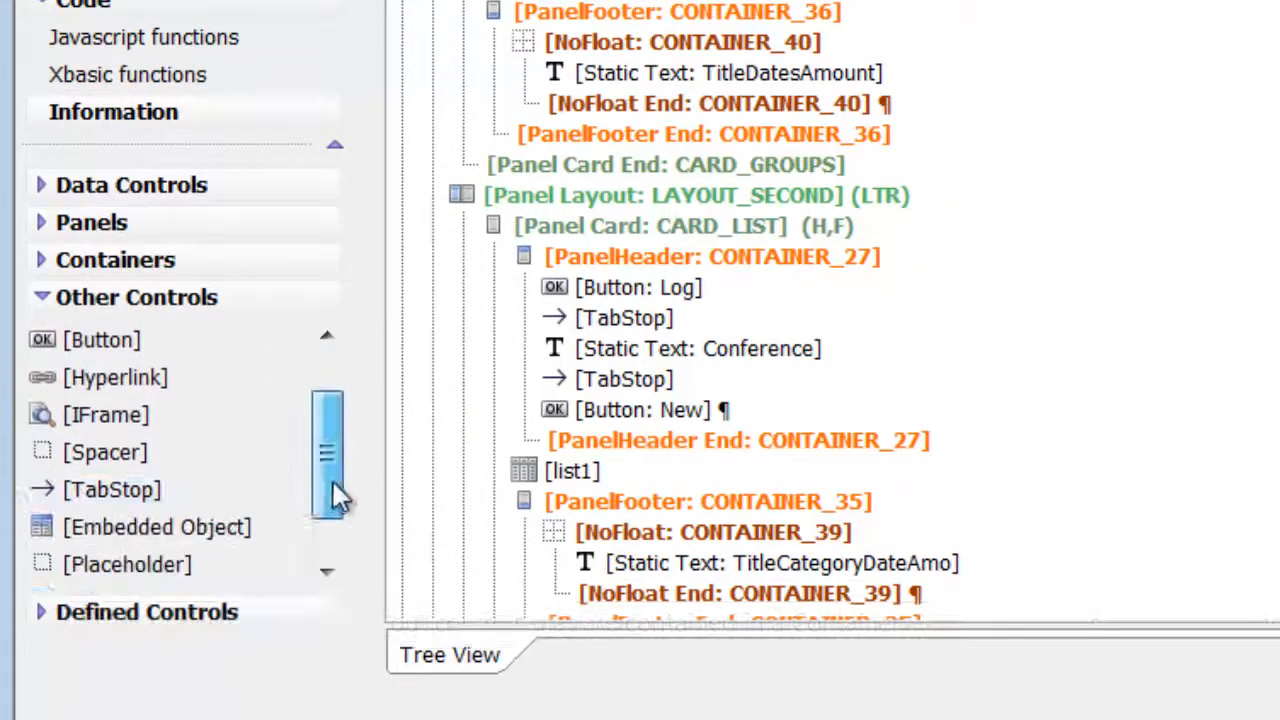
scroll(347, 573, down, 2)
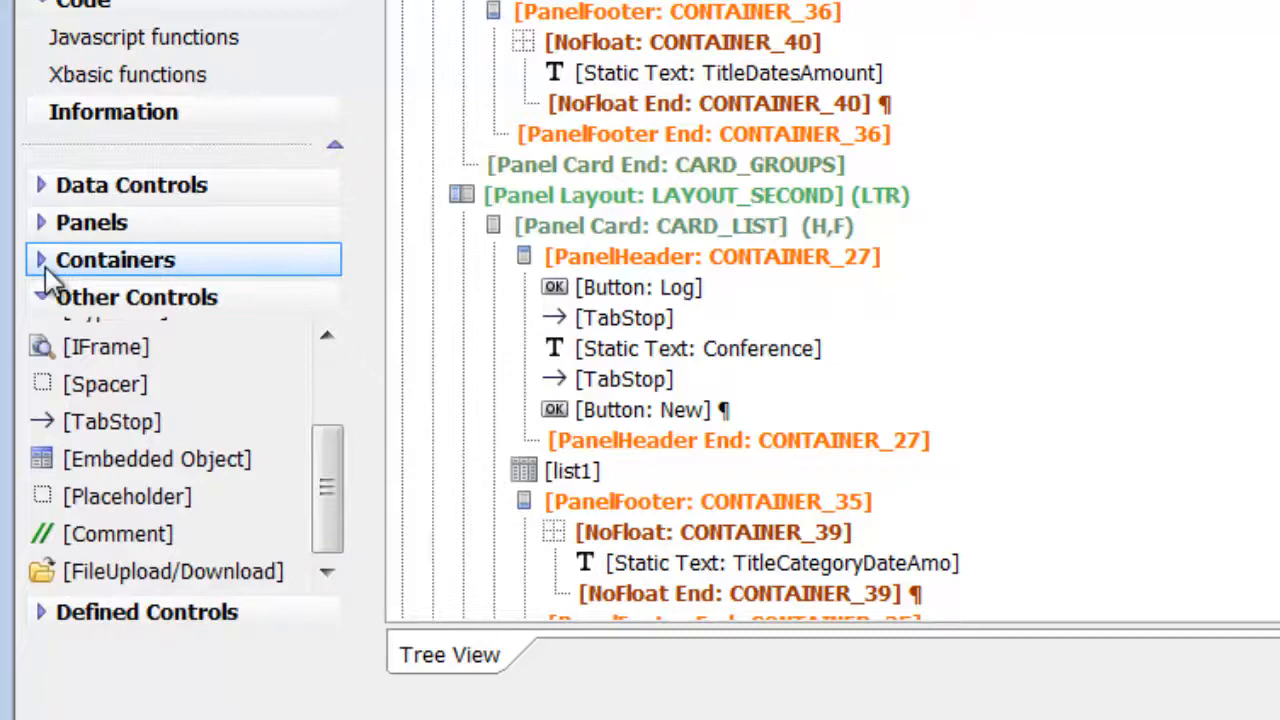
click(45, 263)
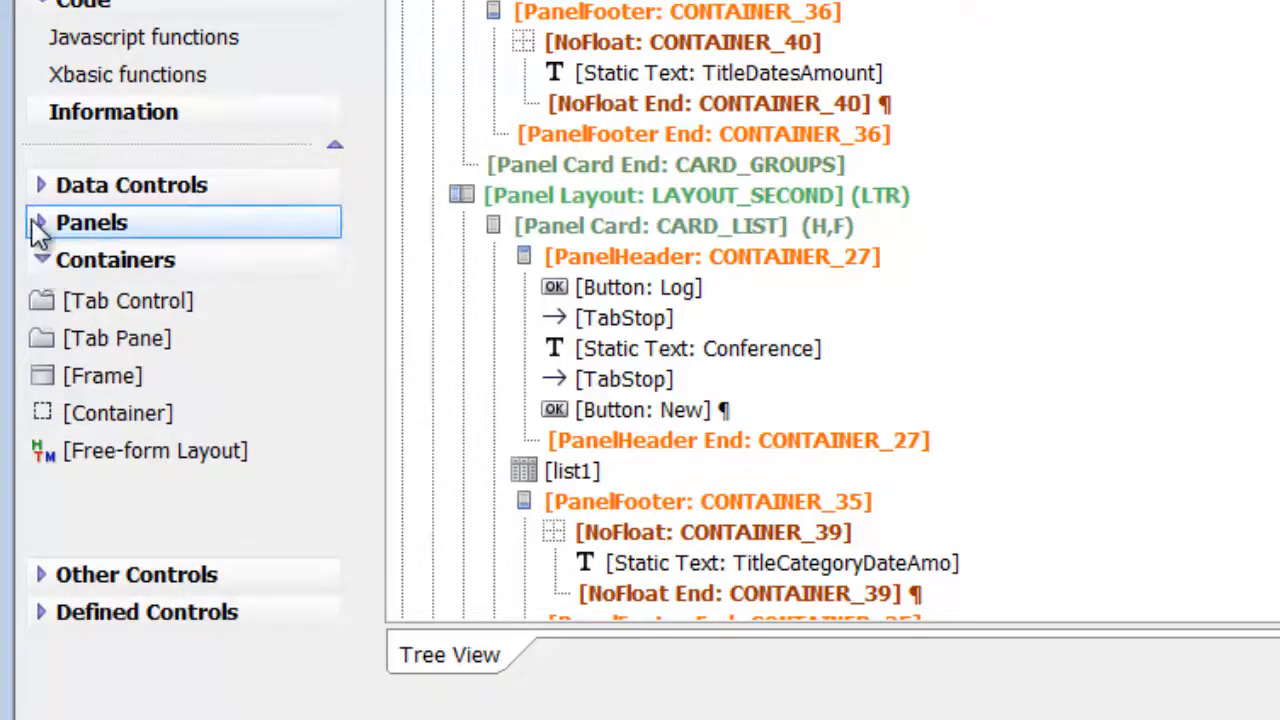
click(40, 224)
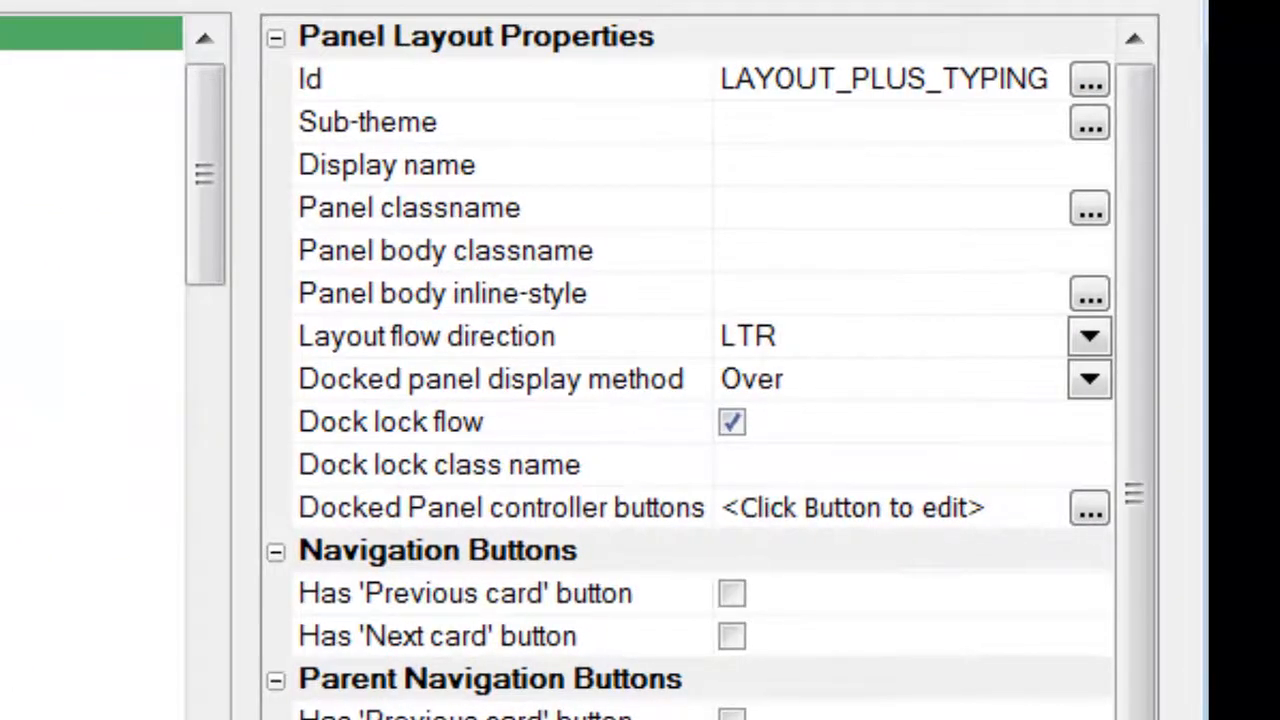
Peek at the panel body's inline-style editor, dismiss it, and scroll the tree to the keypad buttons.
click(1090, 293)
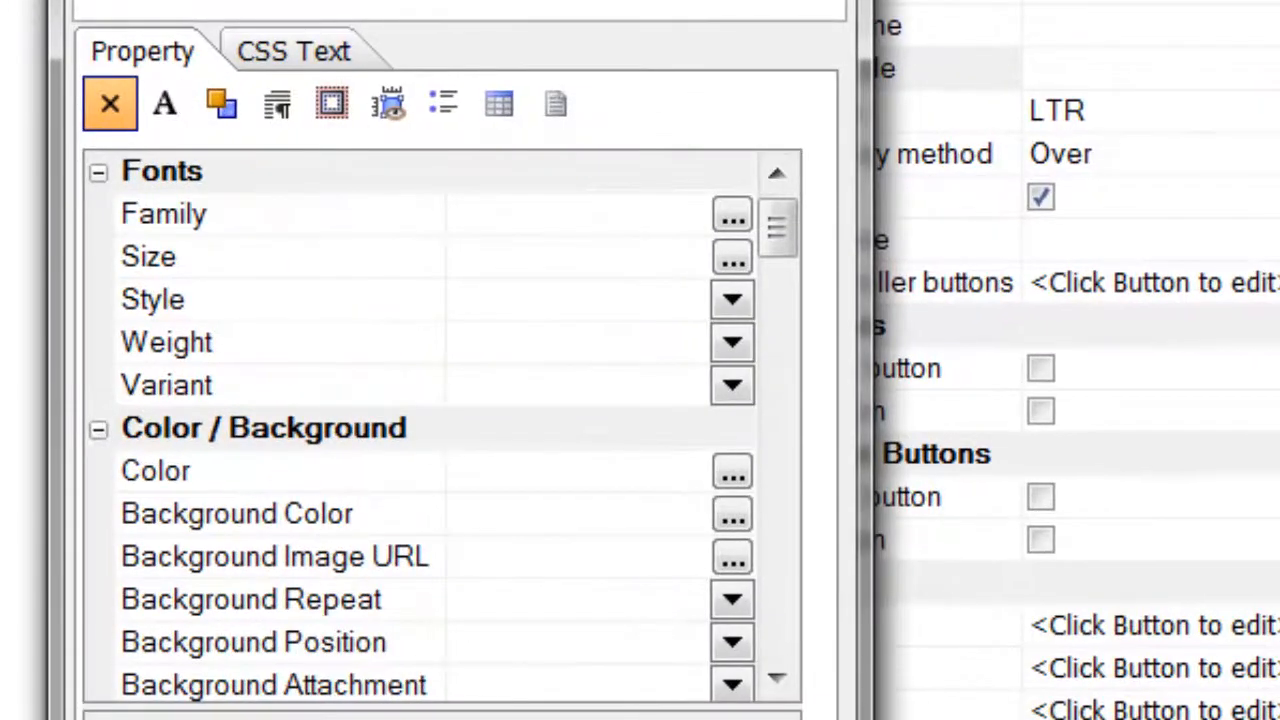
key(Escape)
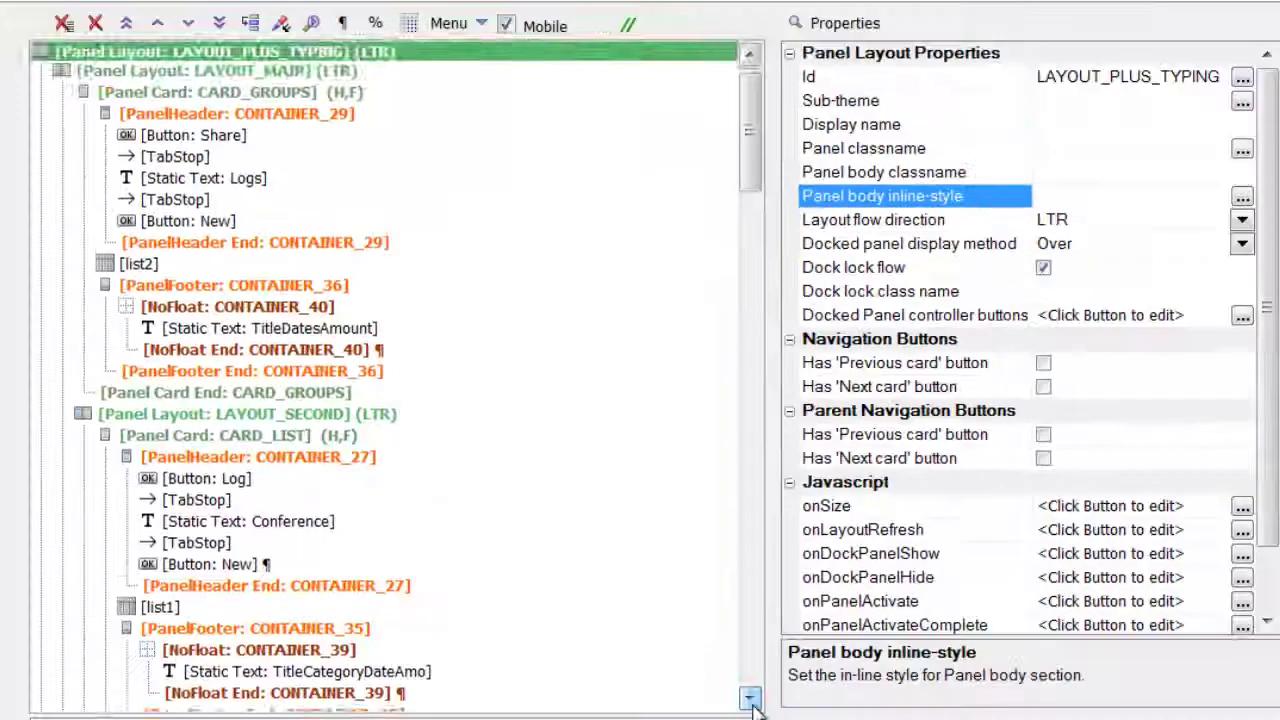
click(750, 698)
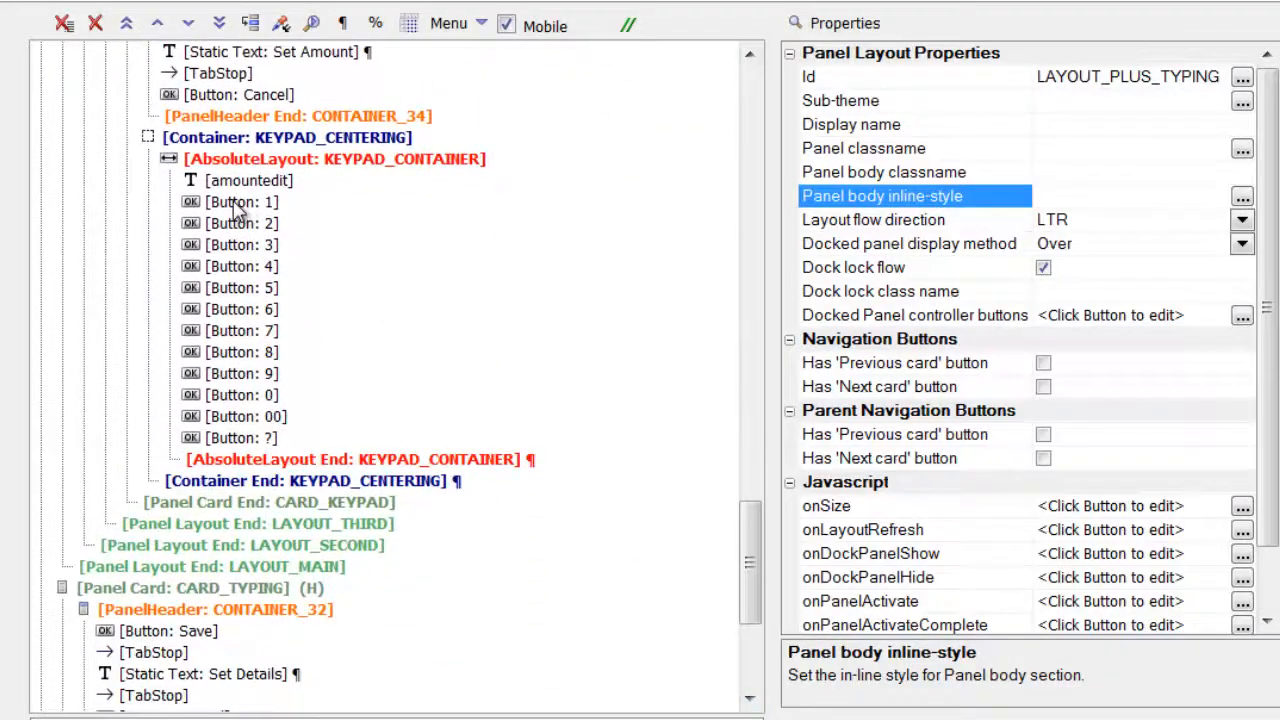
Select keypad Button: 1 and bring up its click-event Javascript.
click(235, 205)
drag(1268, 218, 1276, 378)
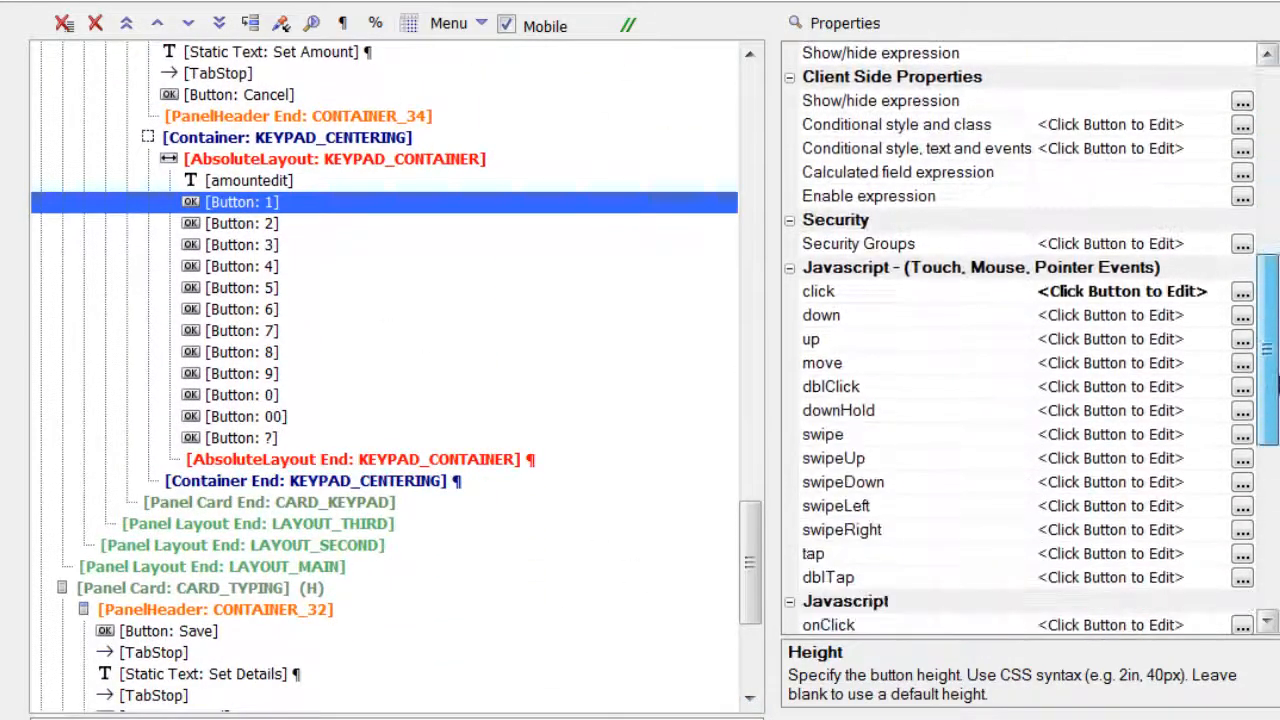
click(1241, 268)
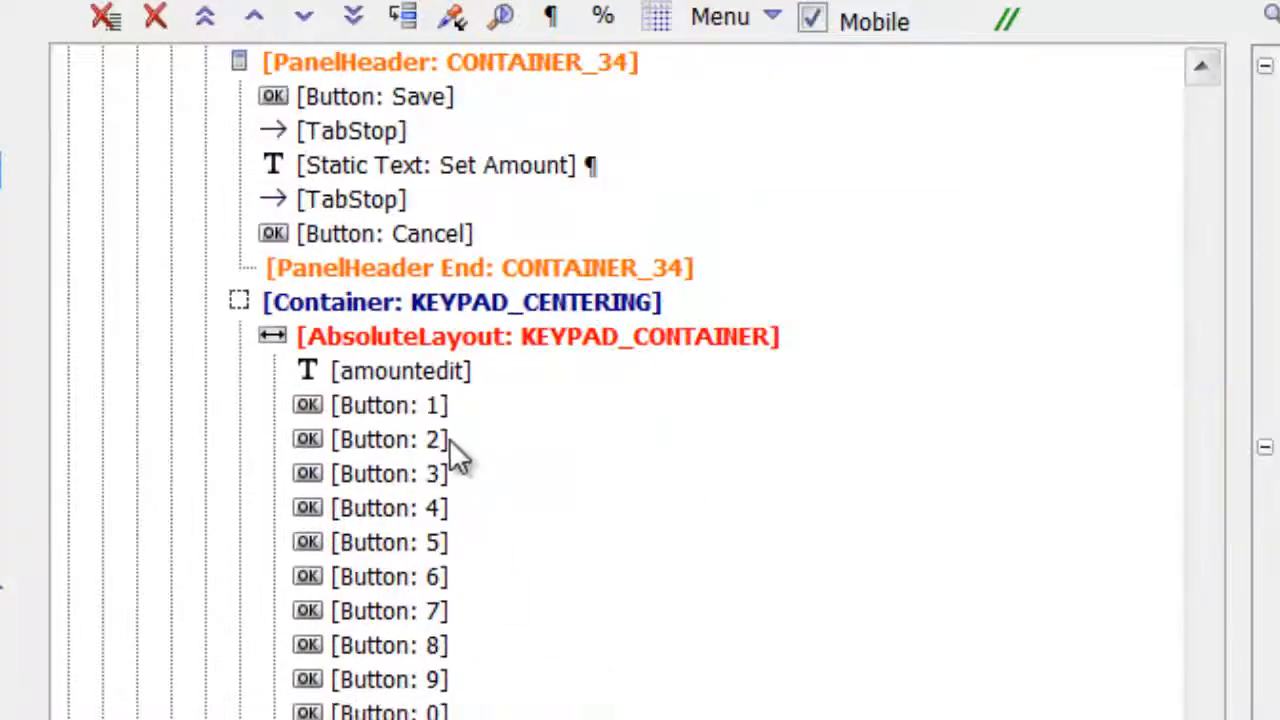
click(457, 340)
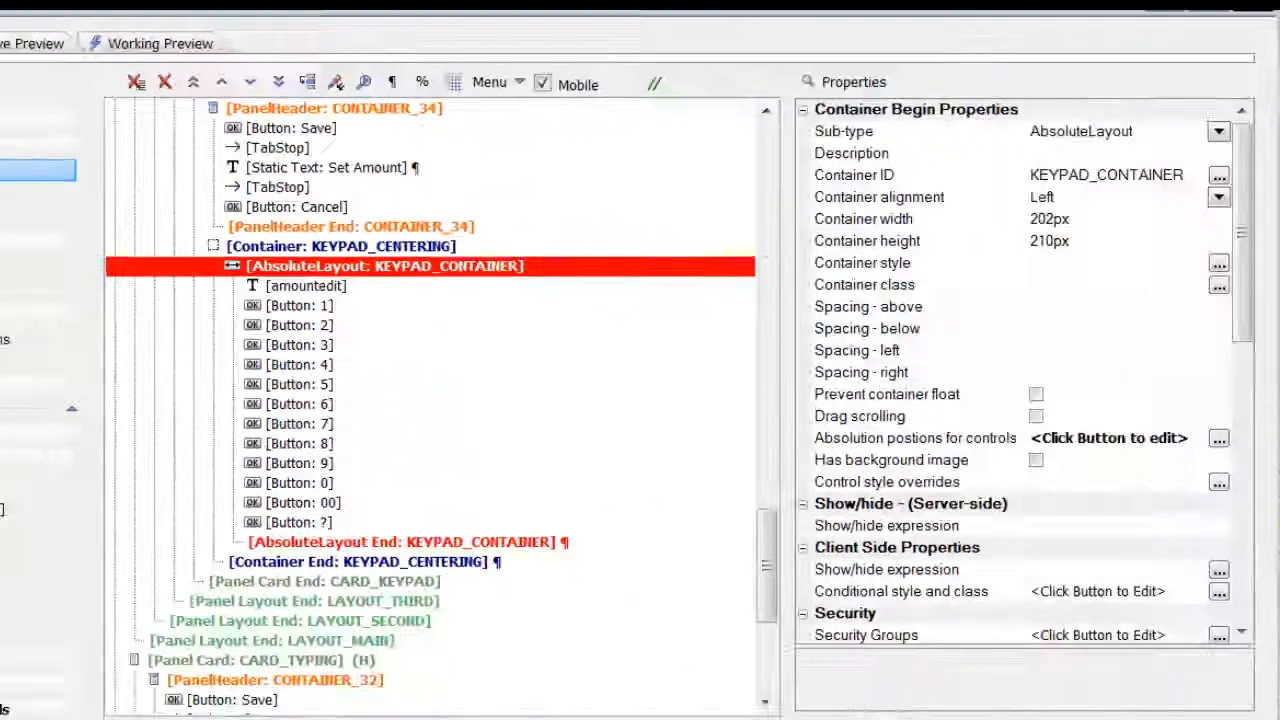
click(1218, 440)
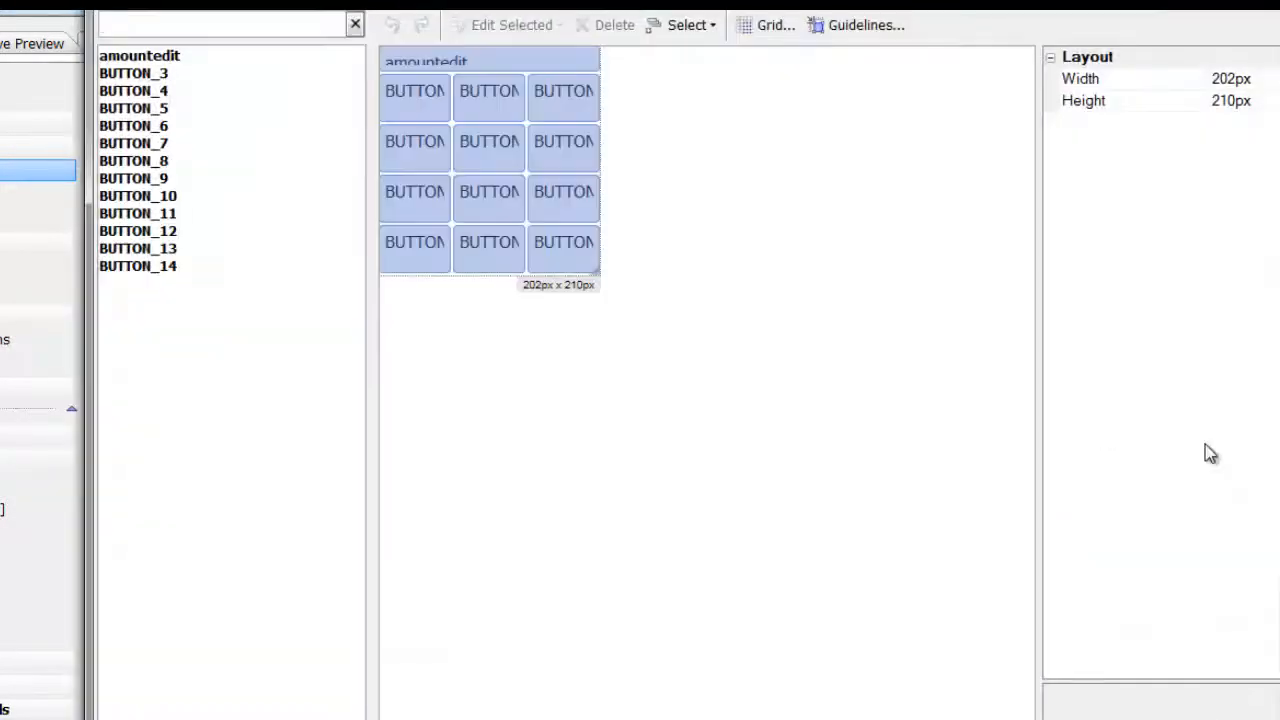
click(493, 254)
drag(490, 266, 498, 340)
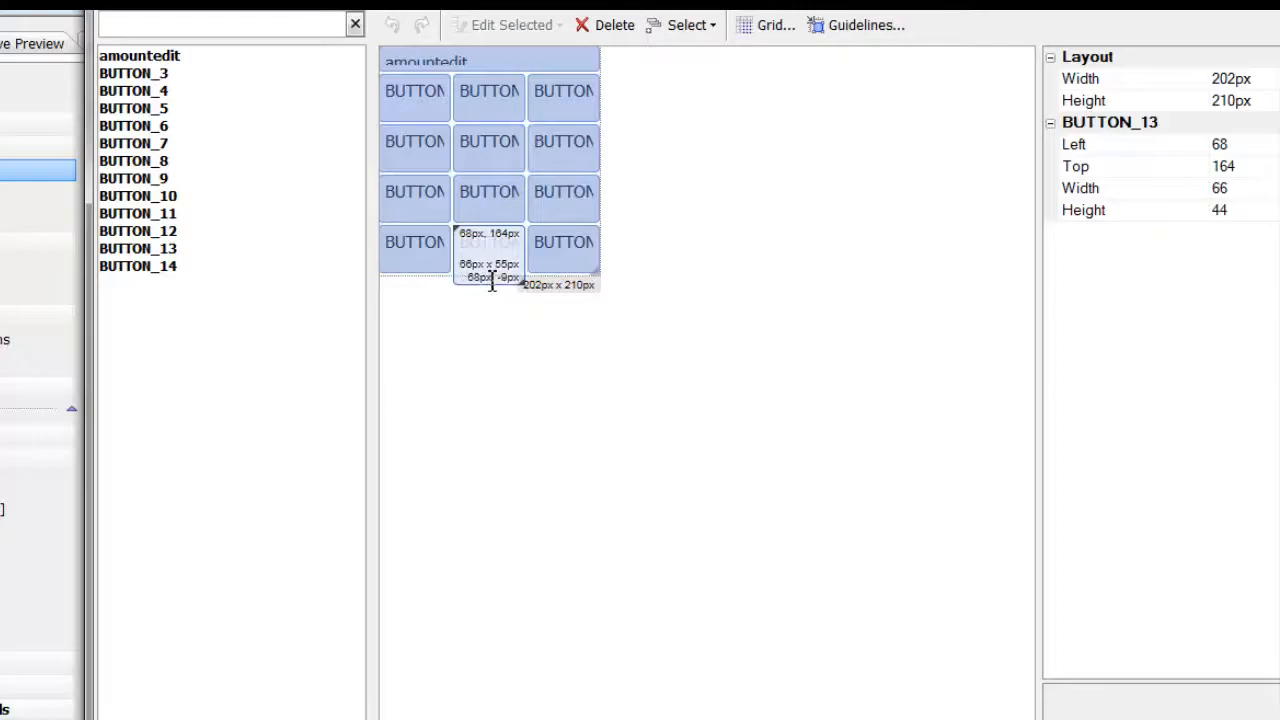
drag(498, 340, 489, 262)
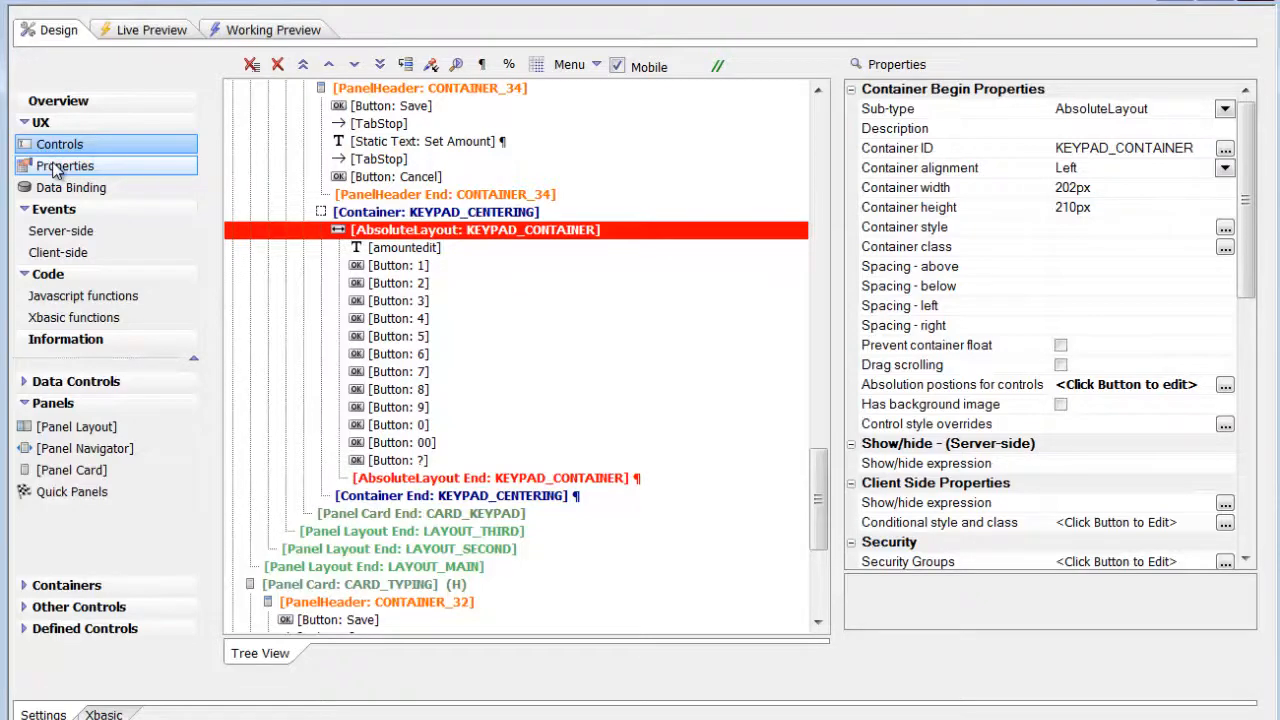
From the component properties, launch the Responsive Layout Genie and review the phone and tablet rules, landing on phone portrait's actions.
click(56, 168)
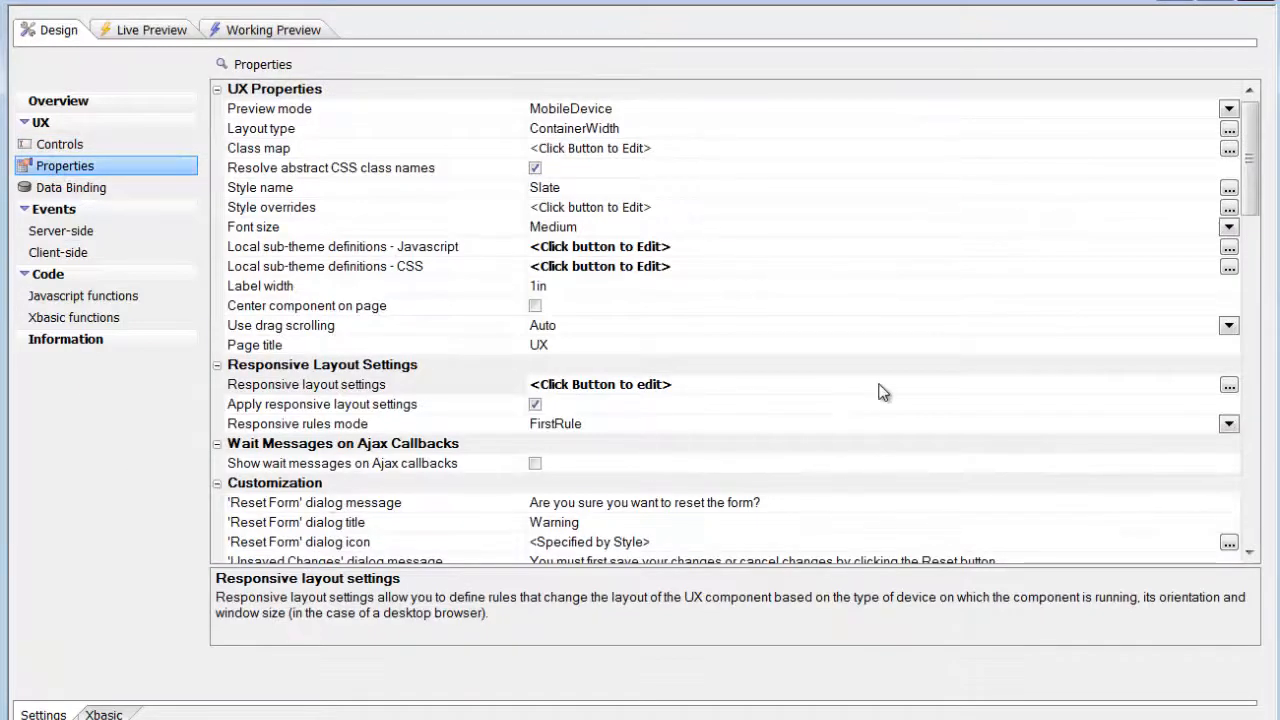
click(1229, 386)
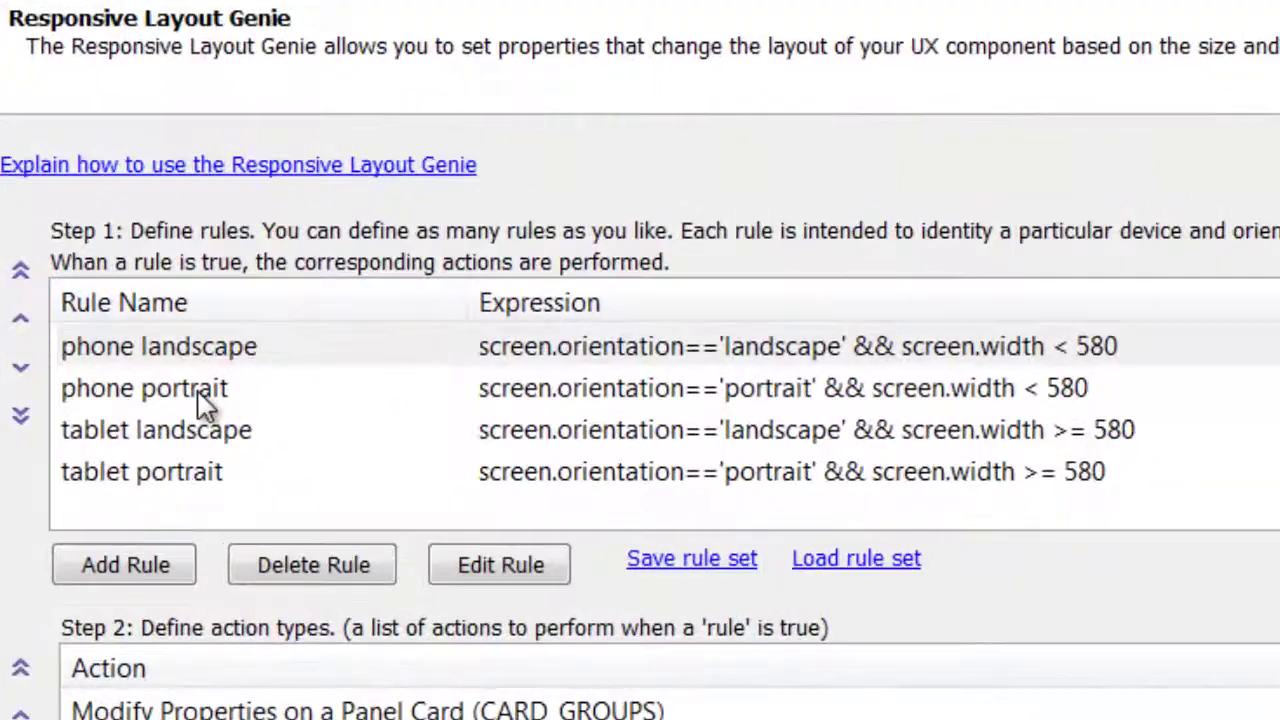
click(221, 263)
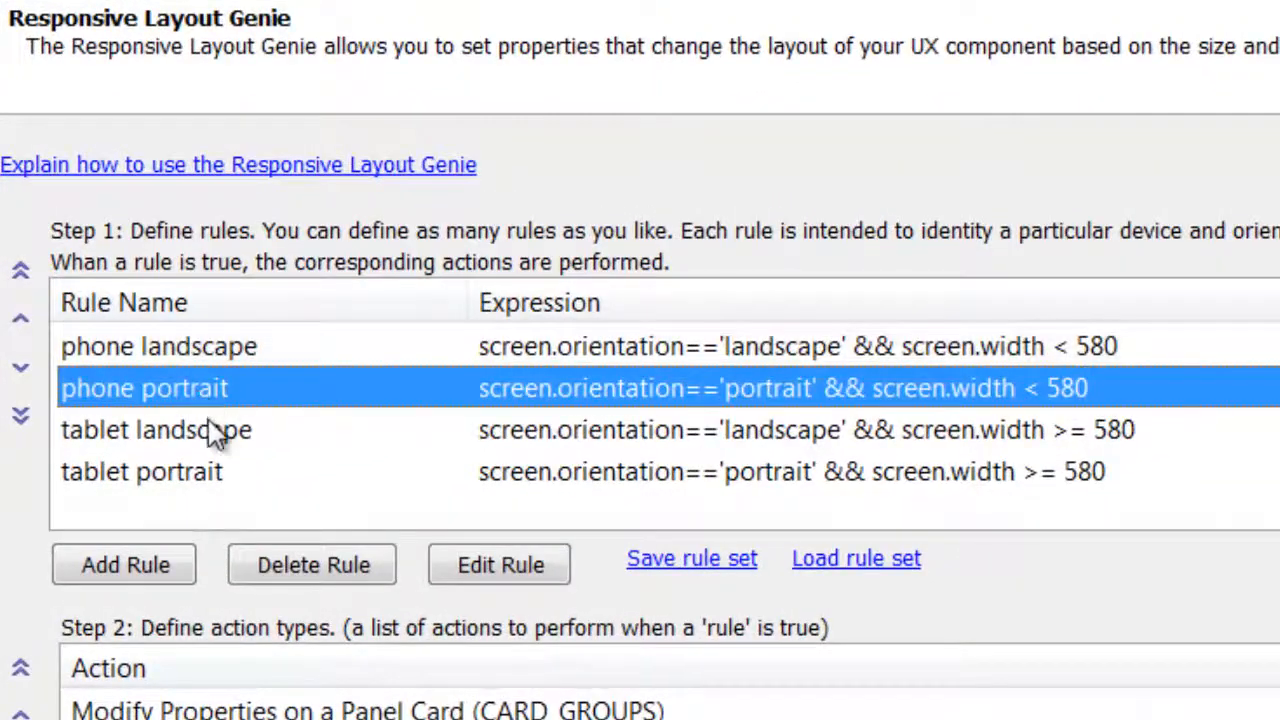
click(215, 437)
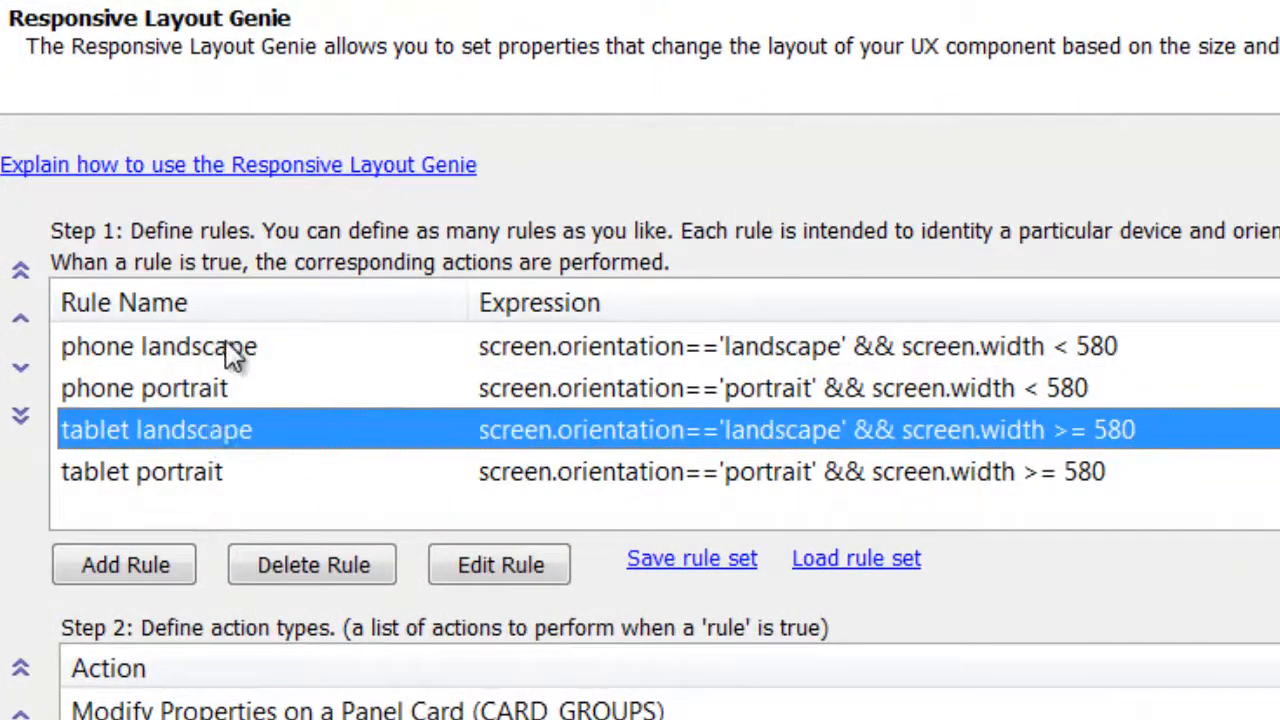
click(229, 352)
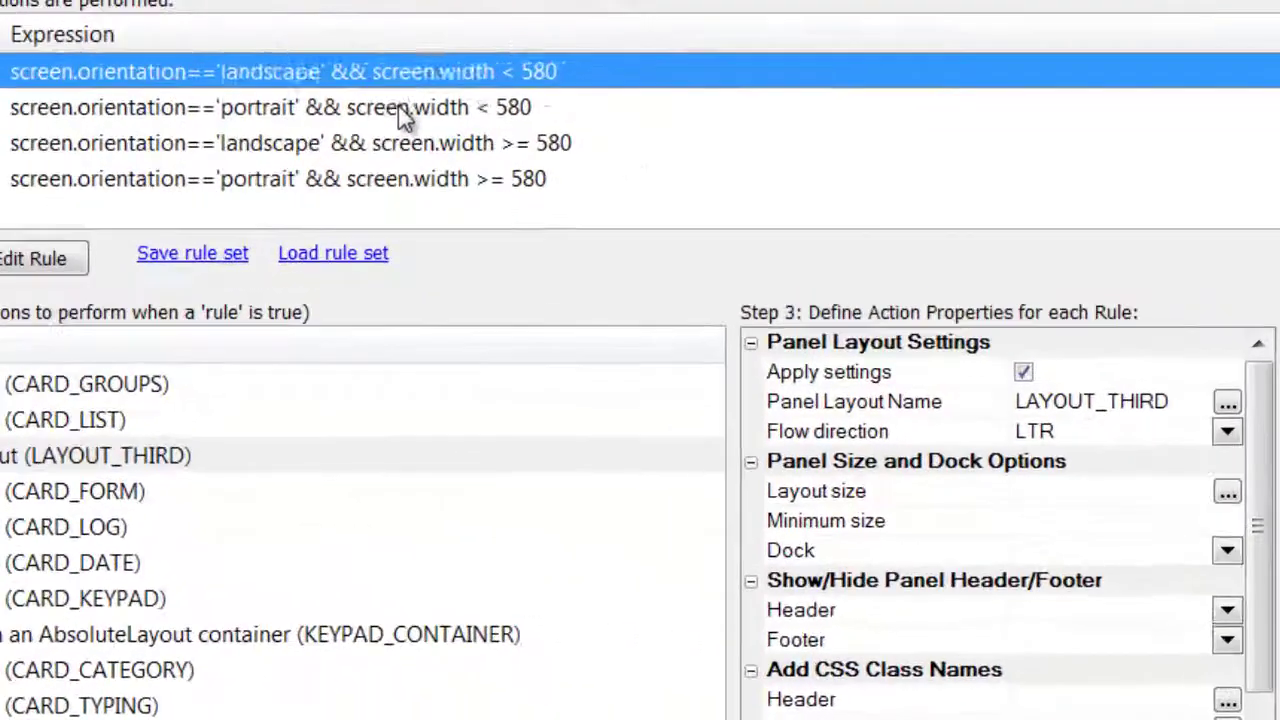
click(610, 257)
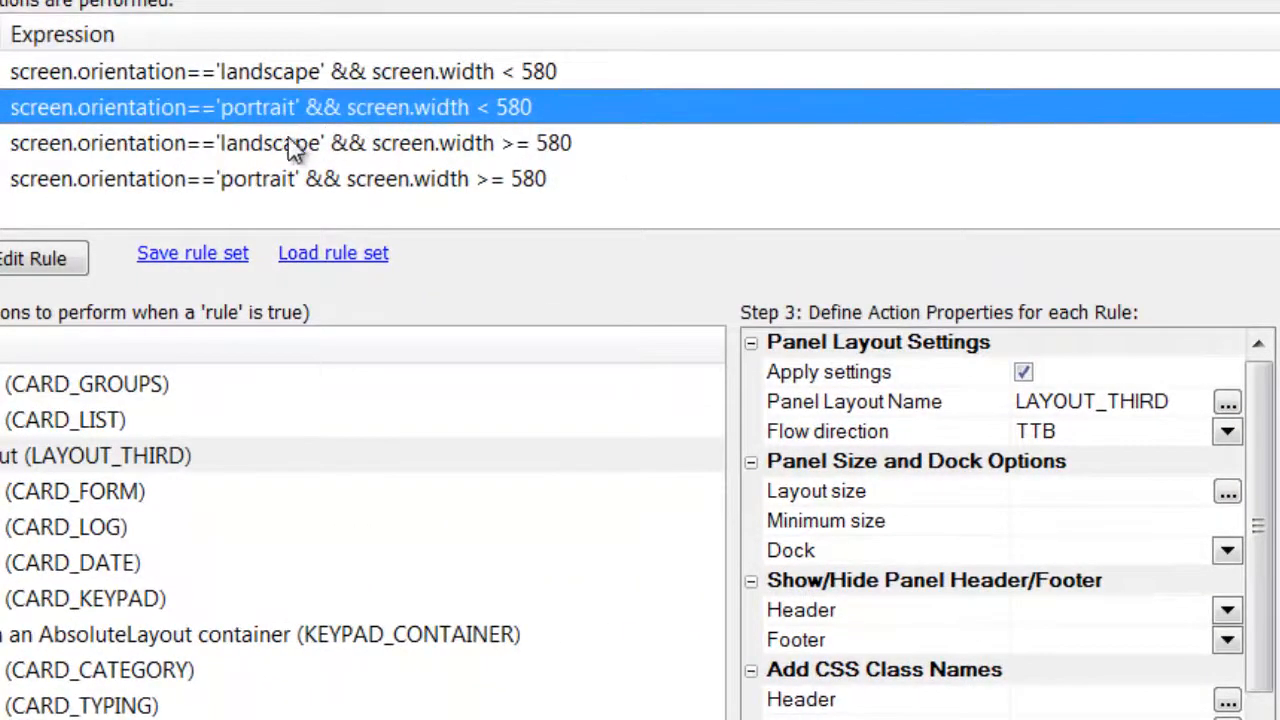
Keep CARD_LOG docked collapse-after with its header shown, then select the KEYPAD_CONTAINER positioning action.
click(60, 530)
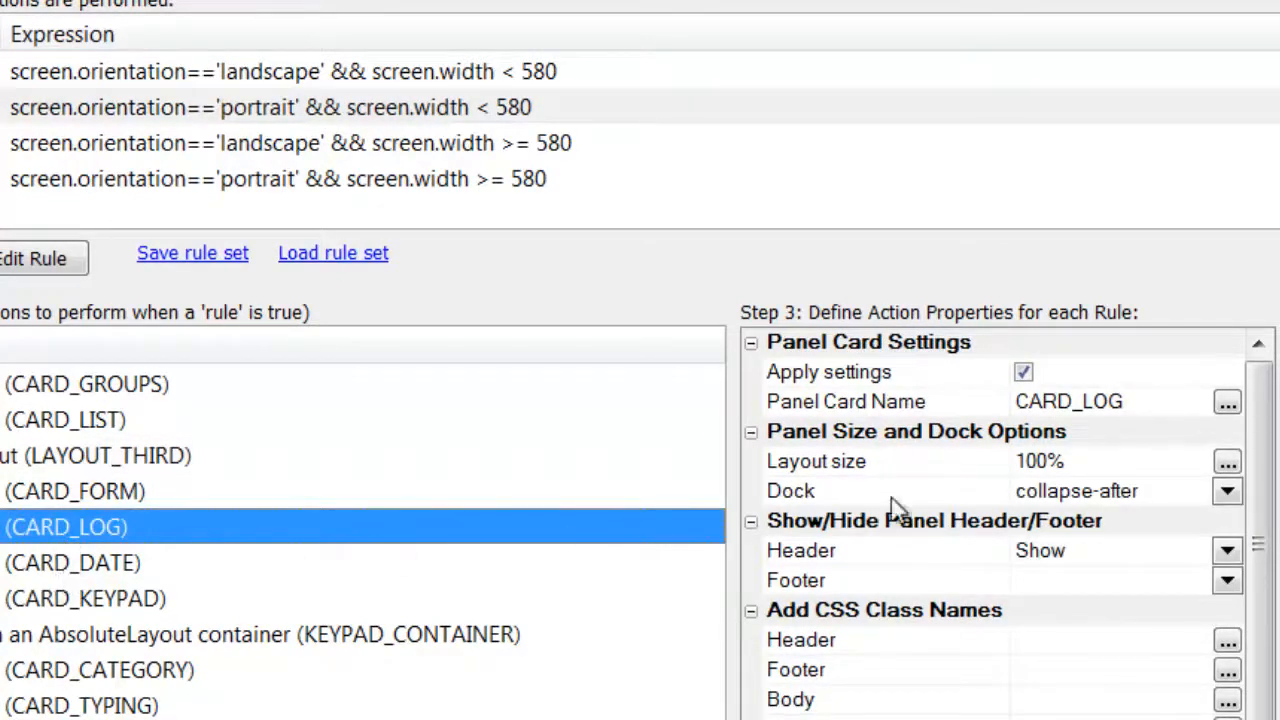
click(1228, 491)
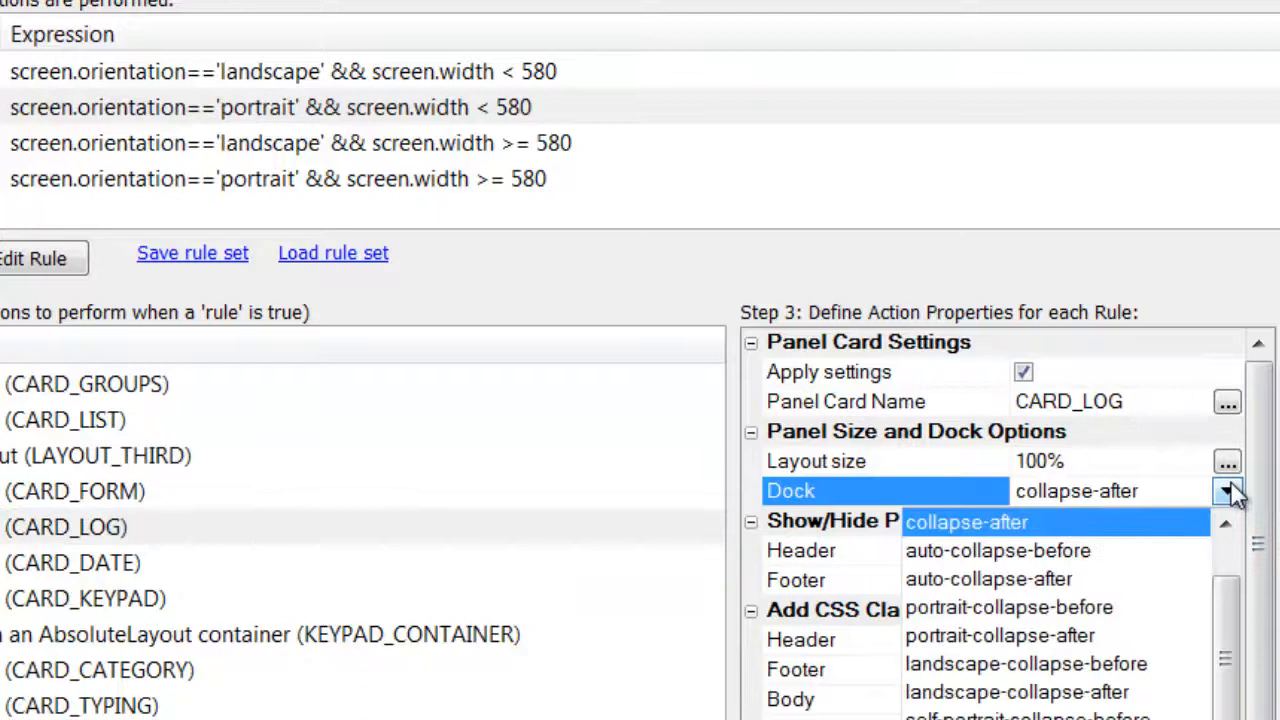
click(1228, 491)
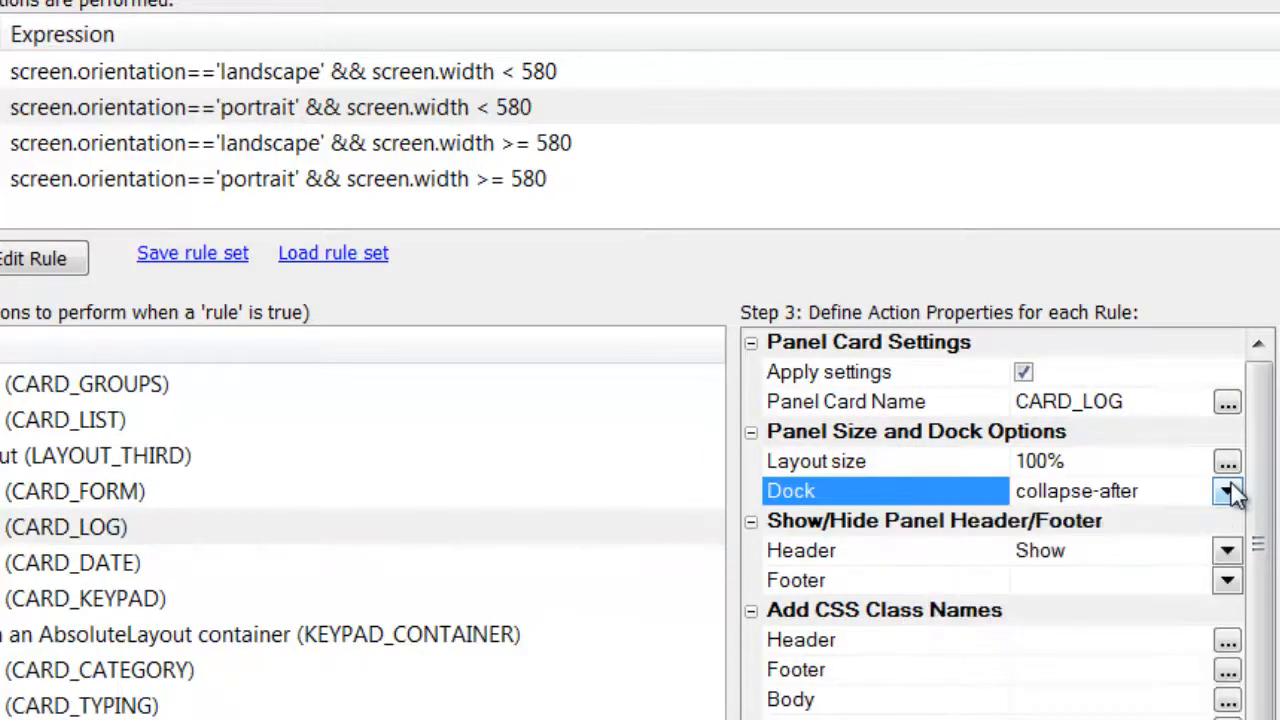
click(1228, 551)
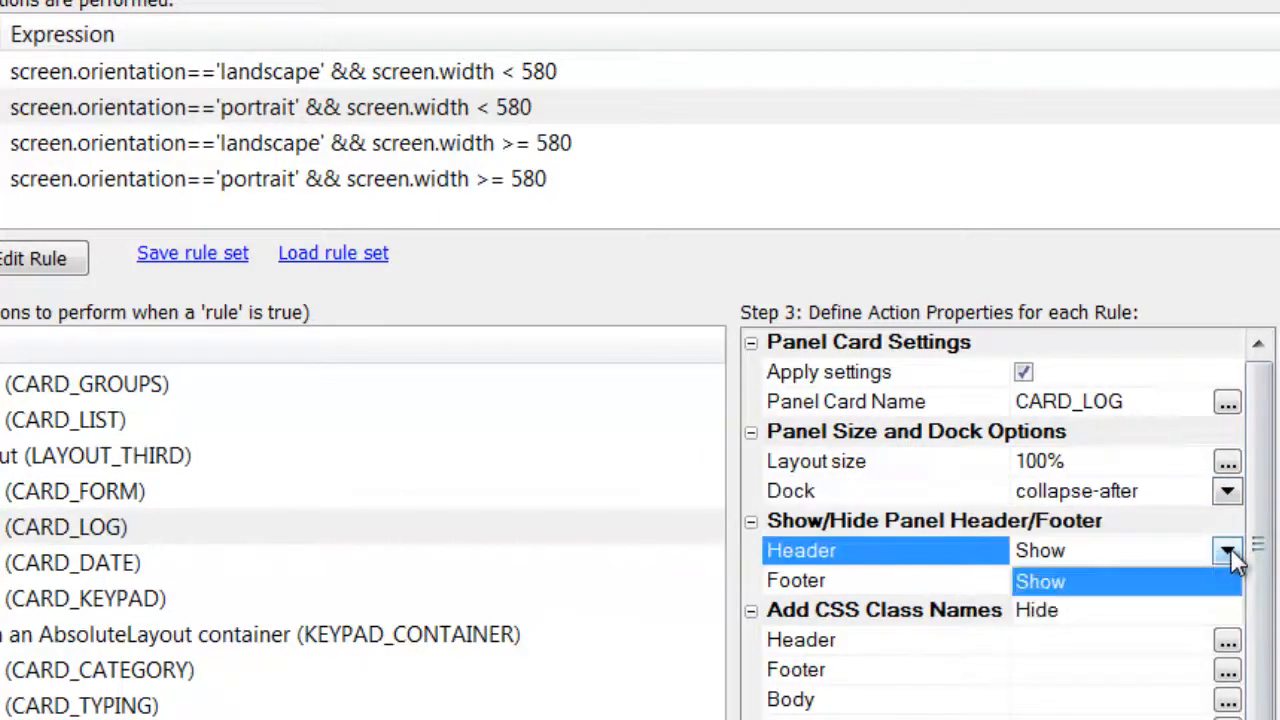
click(1228, 551)
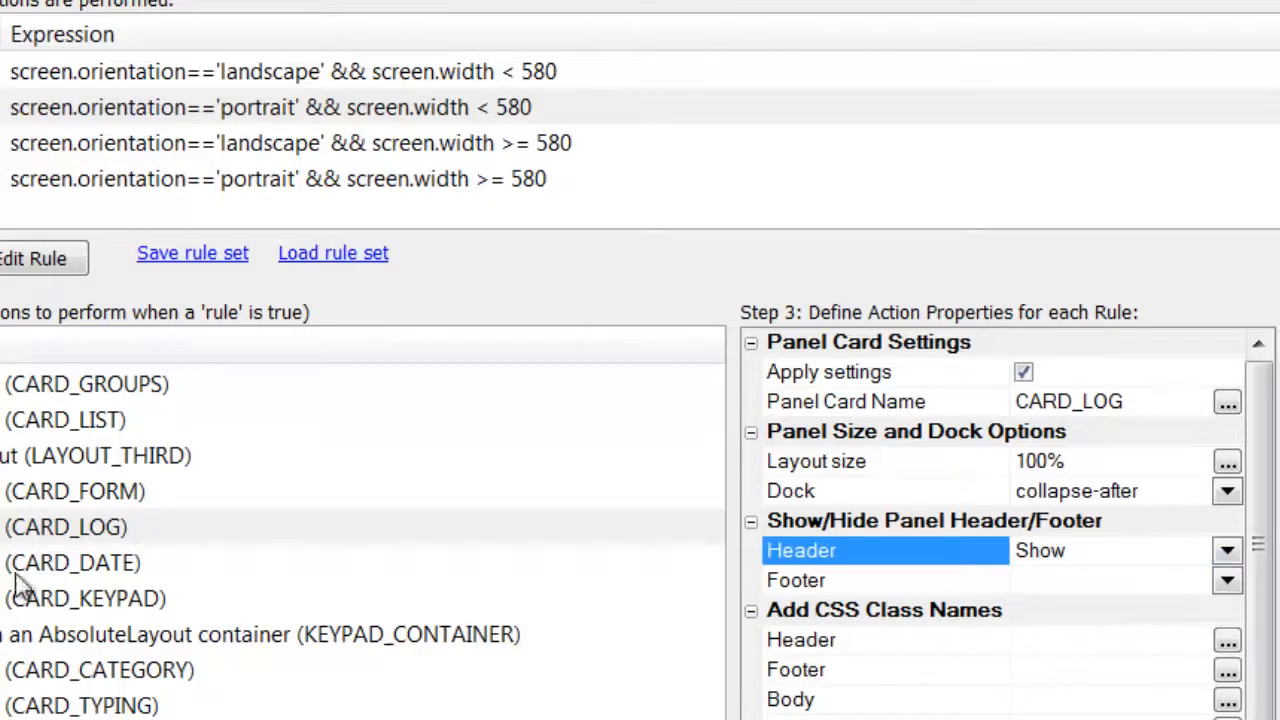
click(15, 634)
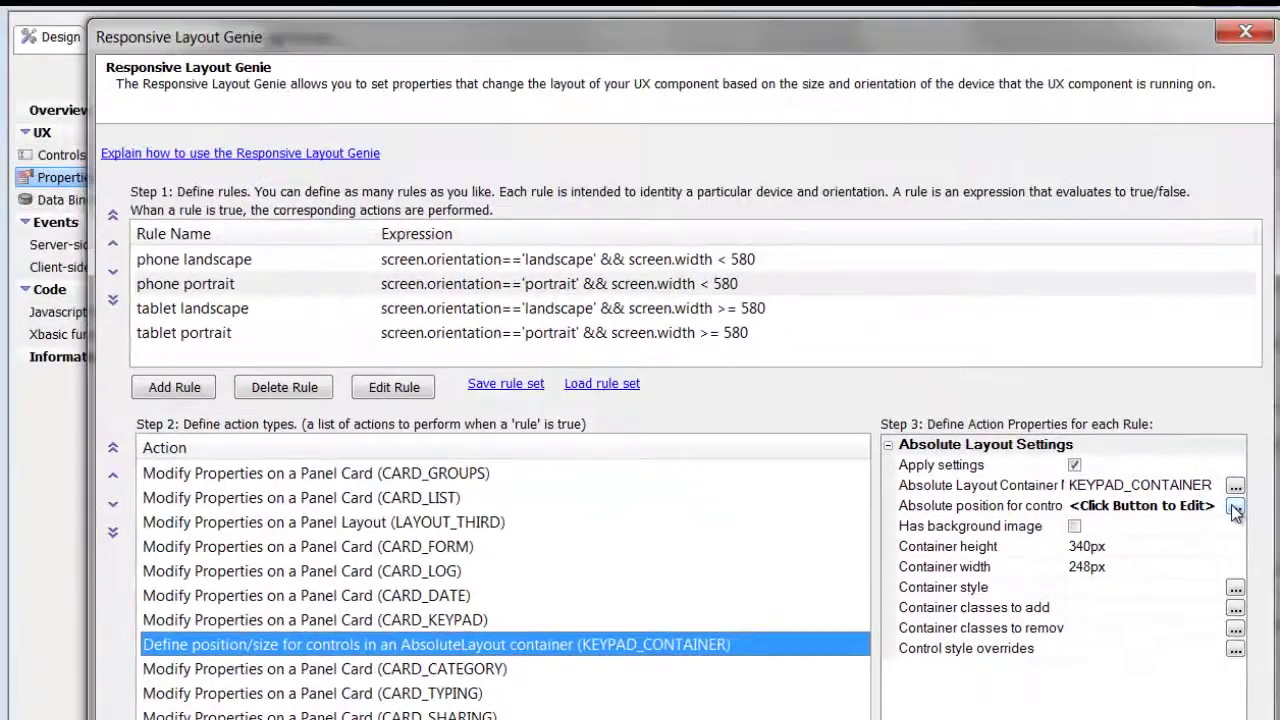
View the phone portrait keypad's 248 by 340 px absolute button positions, then close the Genie.
click(1236, 508)
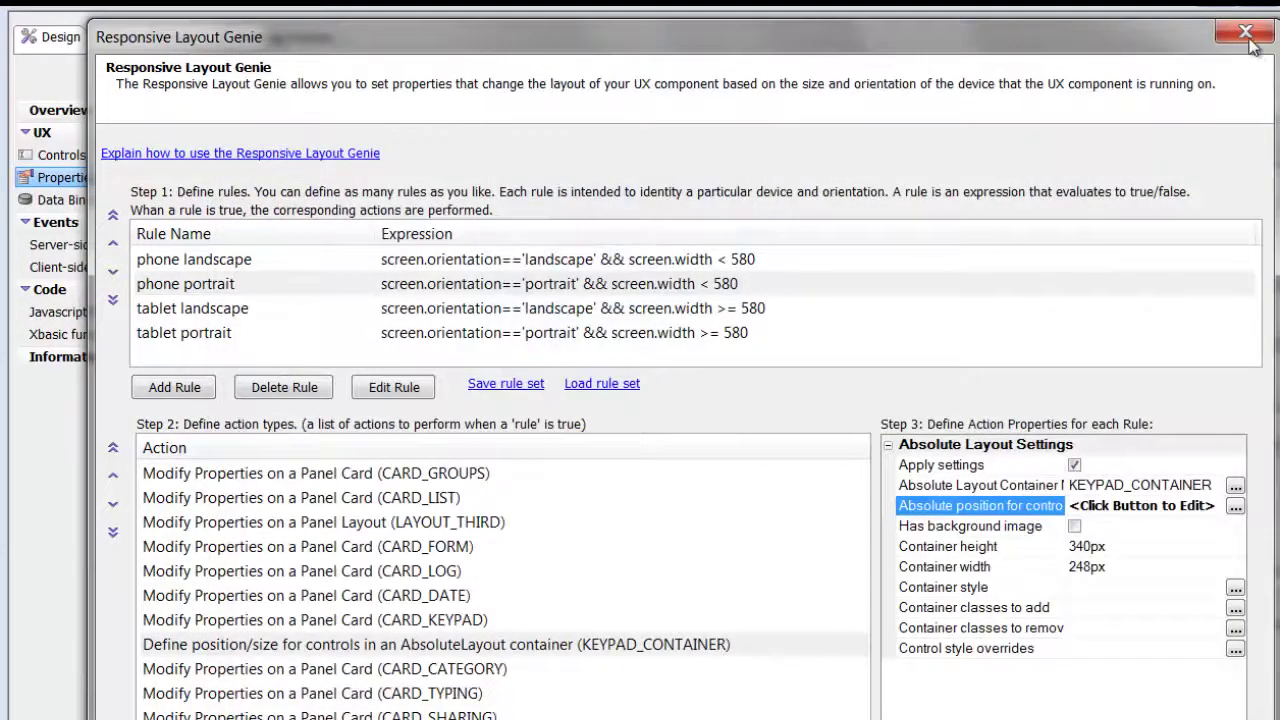
click(1245, 34)
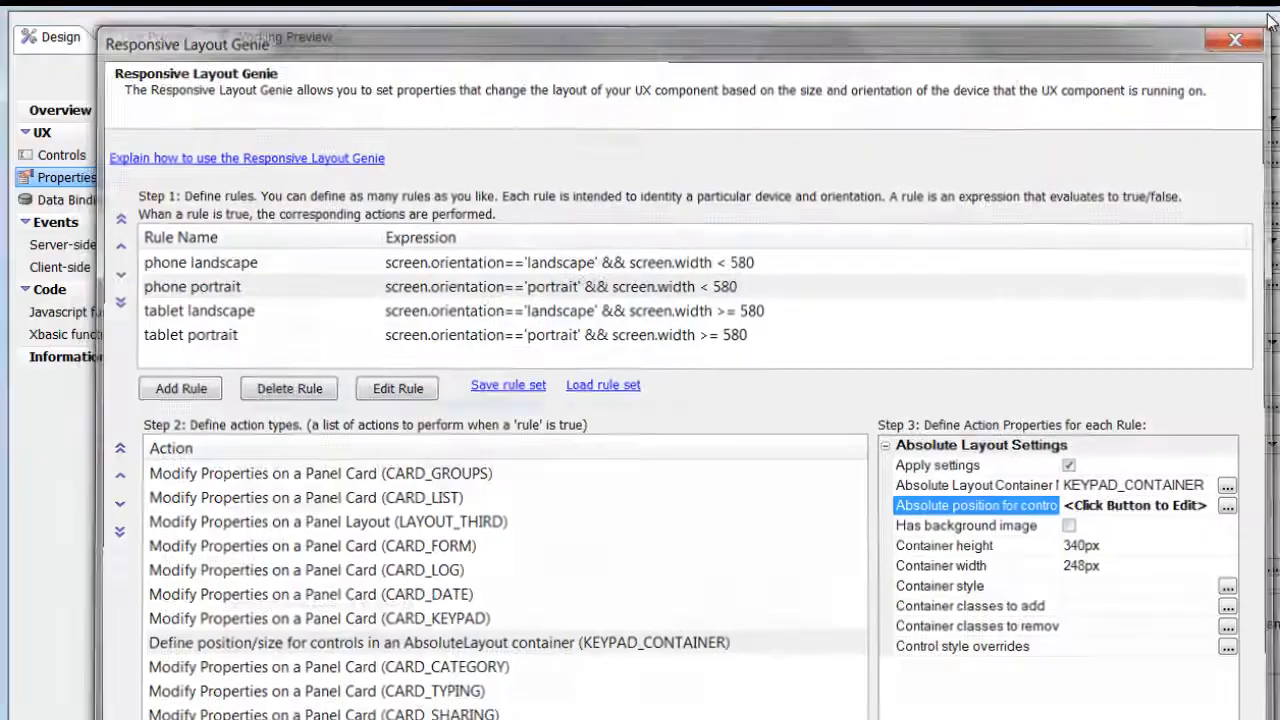